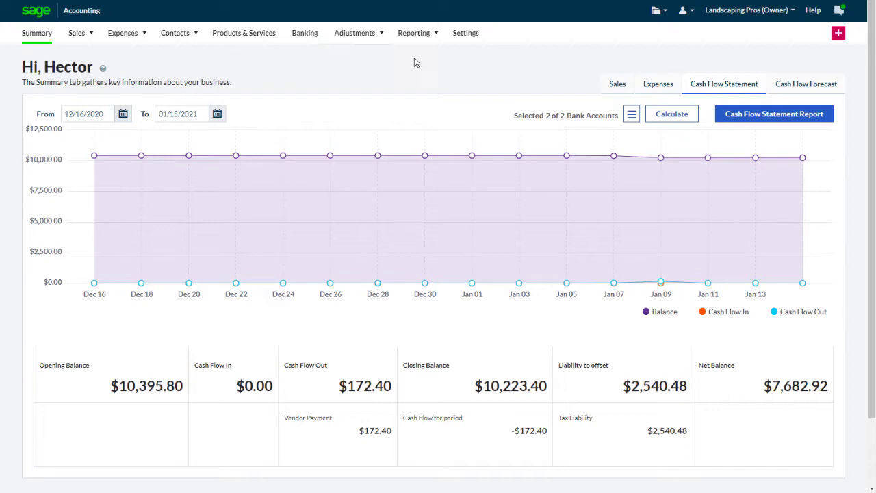
Step: Go to the User Management page from the account settings
{"action": "left_click", "coordinate": [464, 36]}
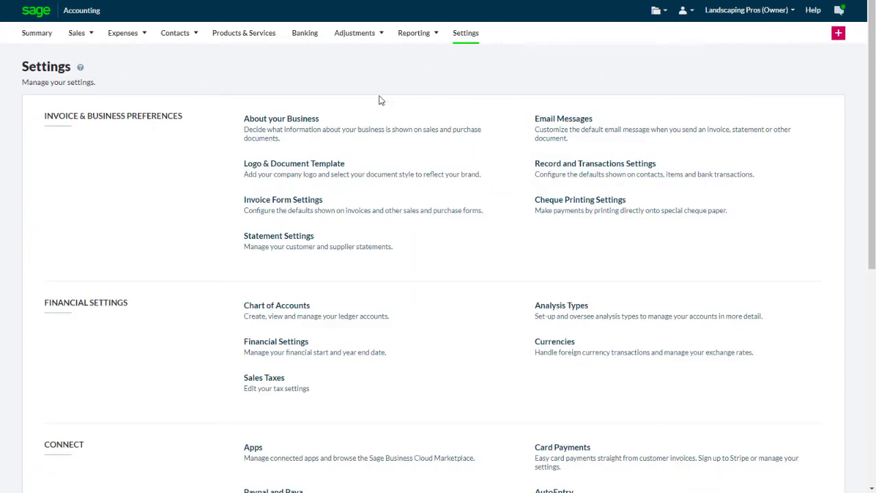
{"action": "scroll", "coordinate": [215, 211], "scroll_direction": "down", "scroll_amount": 2}
{"action": "scroll", "coordinate": [216, 213], "scroll_direction": "down", "scroll_amount": 3}
{"action": "scroll", "coordinate": [215, 212], "scroll_direction": "down", "scroll_amount": 1}
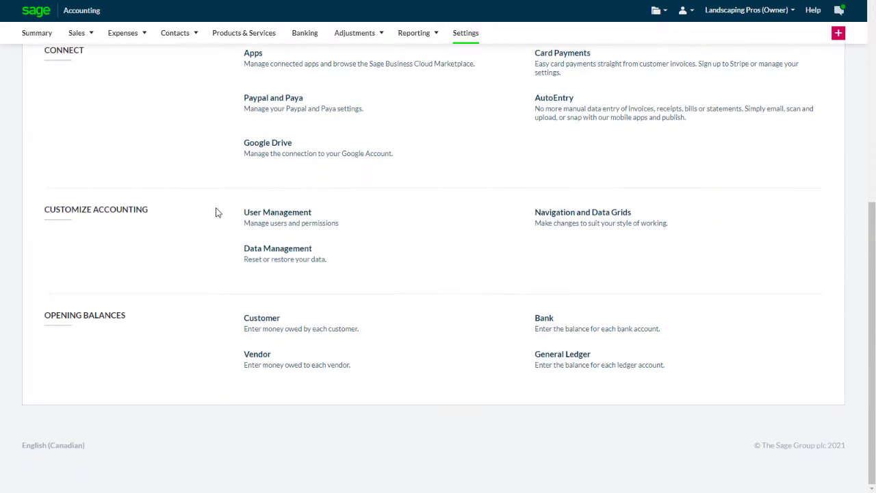
{"action": "left_click", "coordinate": [274, 221]}
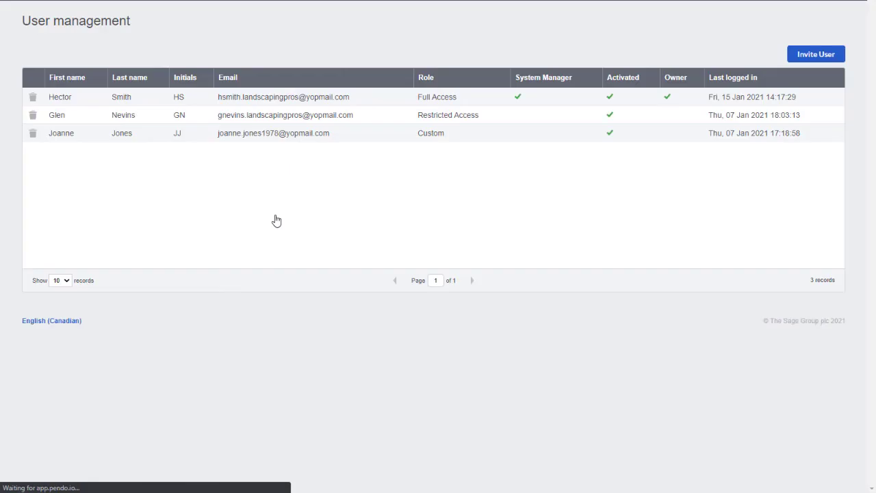
Step: Set the second user's role to Full Access, tick System Manager, and save
{"action": "left_click", "coordinate": [258, 121]}
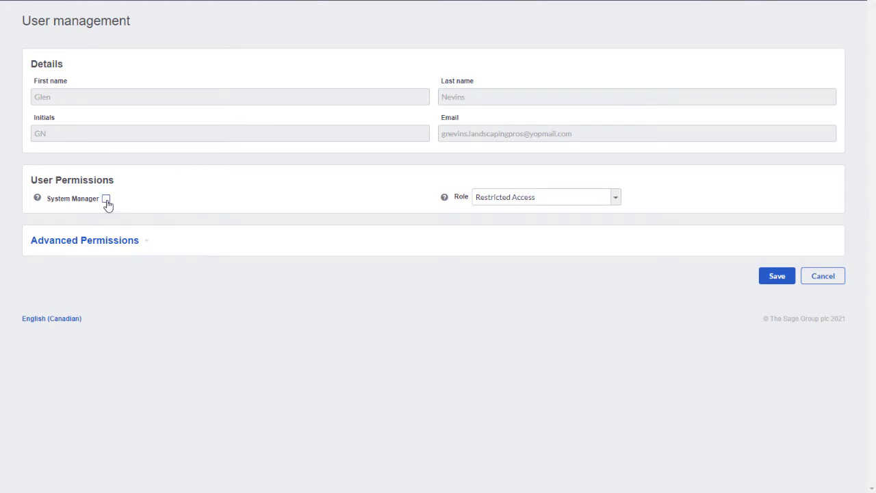
{"action": "left_click", "coordinate": [616, 200]}
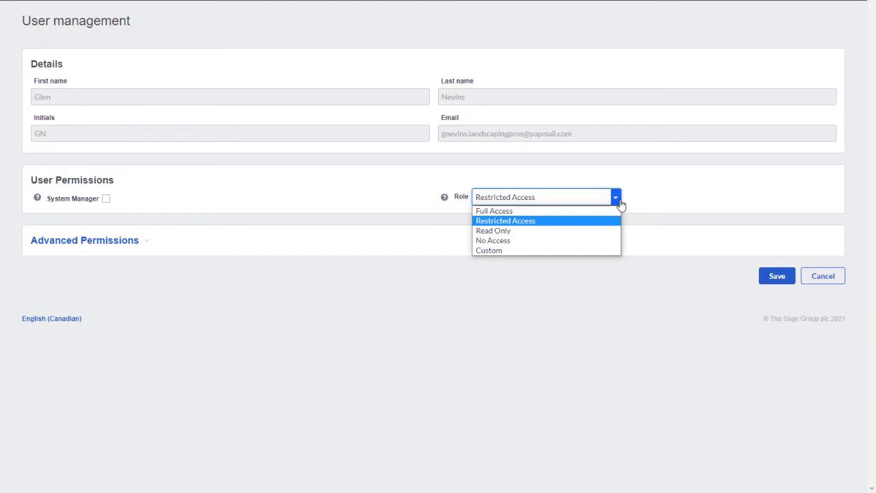
{"action": "left_click", "coordinate": [616, 203]}
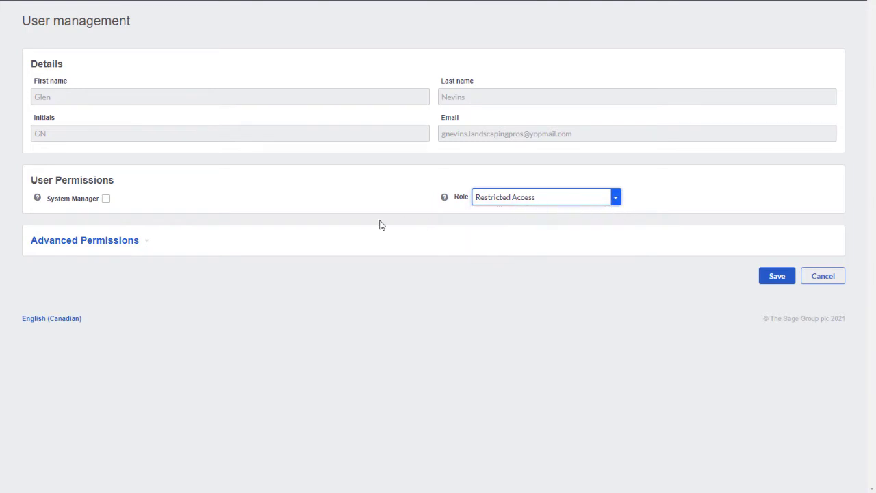
{"action": "left_click", "coordinate": [144, 243]}
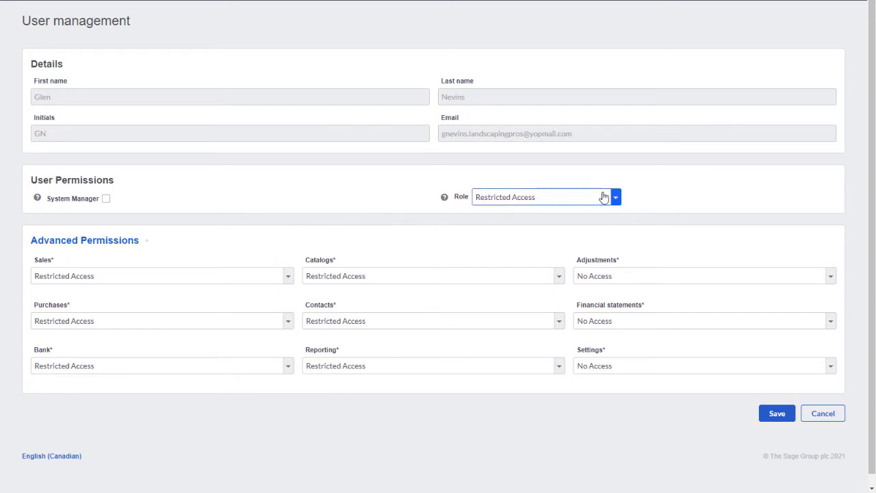
{"action": "left_click", "coordinate": [616, 199]}
{"action": "left_click", "coordinate": [616, 210]}
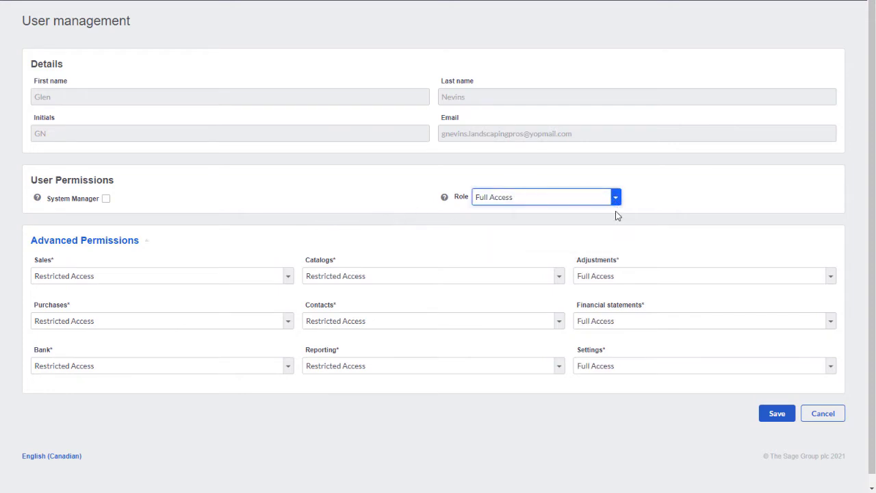
{"action": "left_click", "coordinate": [106, 199]}
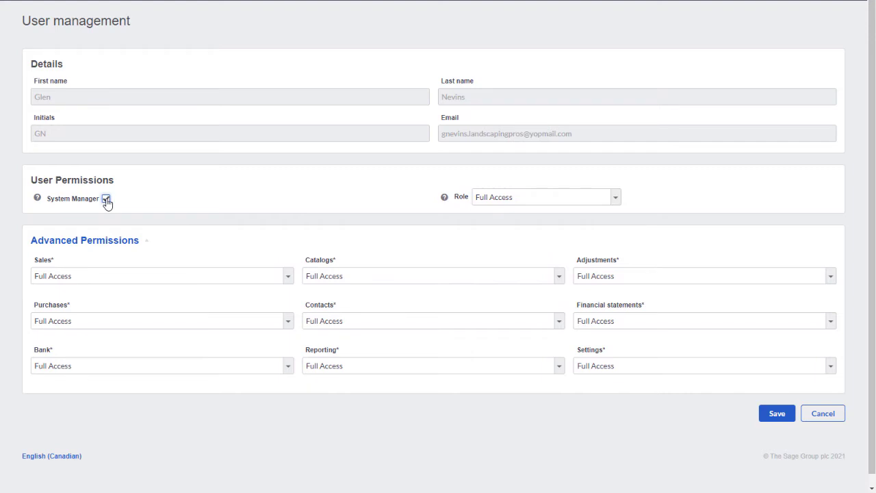
{"action": "left_click", "coordinate": [778, 415]}
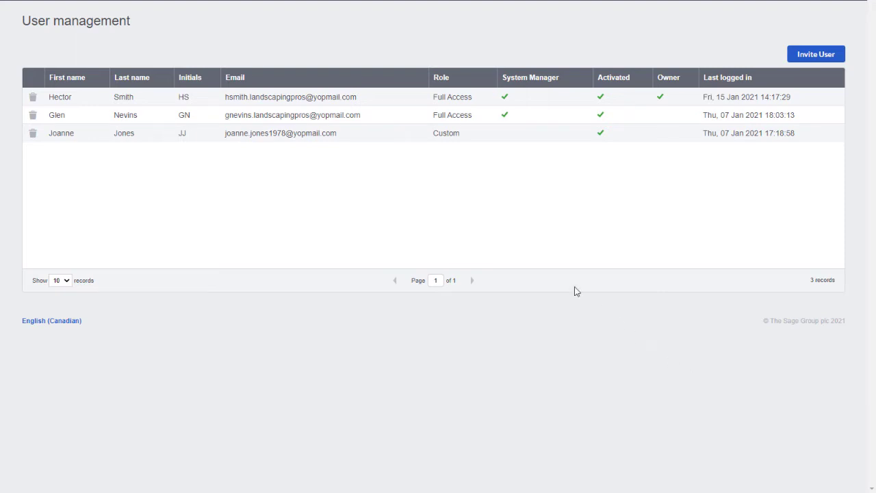
Step: Open the third user's Custom-role record for editing
{"action": "left_click", "coordinate": [363, 134]}
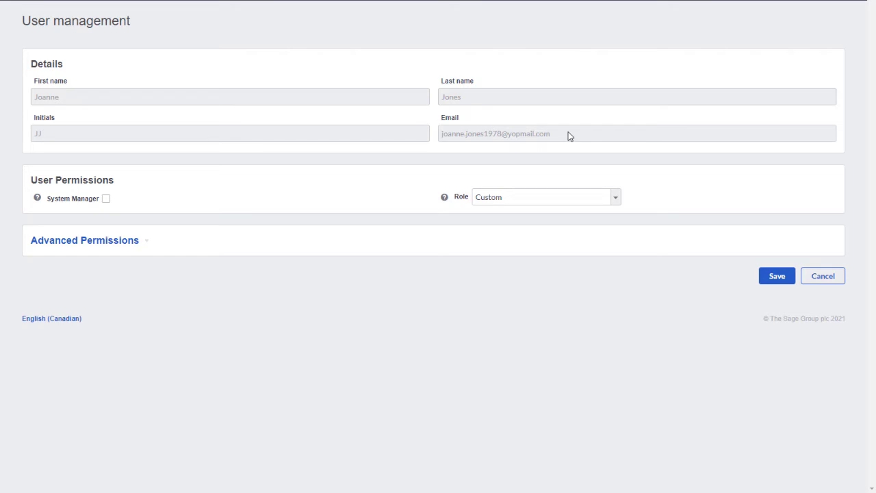
Step: Cancel the third user's form and start a new invitation with the user's new email address
{"action": "left_click", "coordinate": [146, 246]}
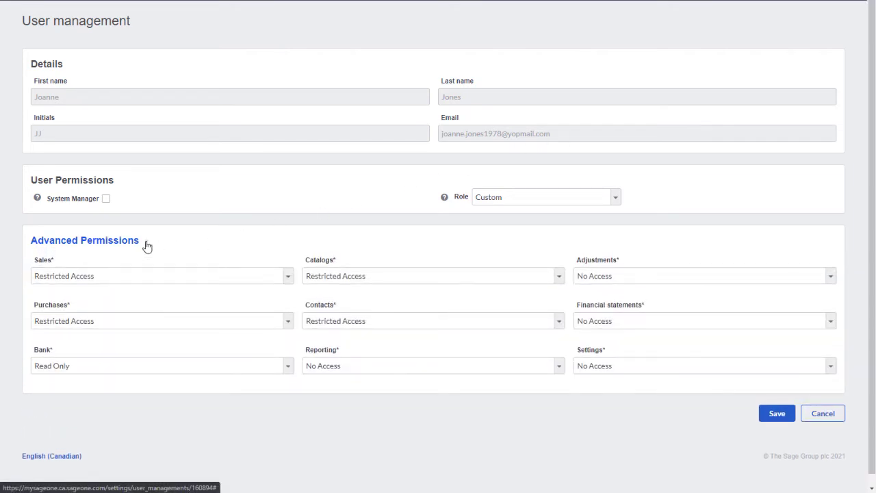
{"action": "left_click", "coordinate": [811, 422]}
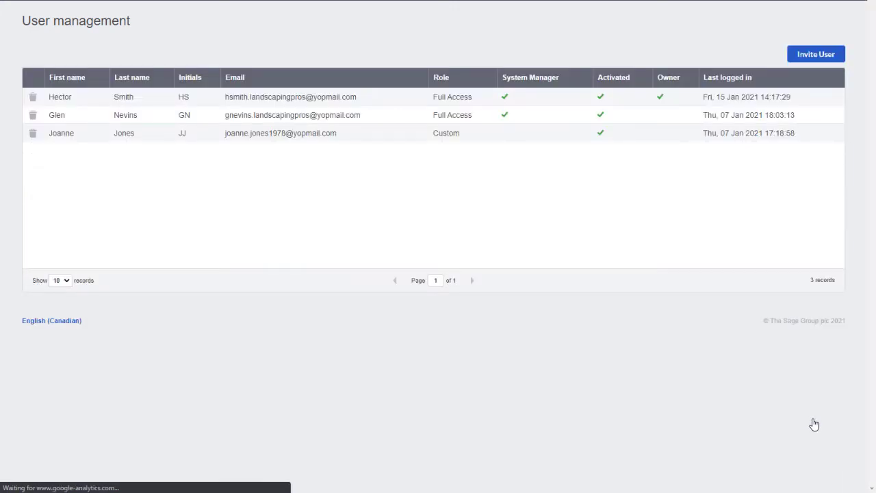
{"action": "left_click", "coordinate": [801, 62]}
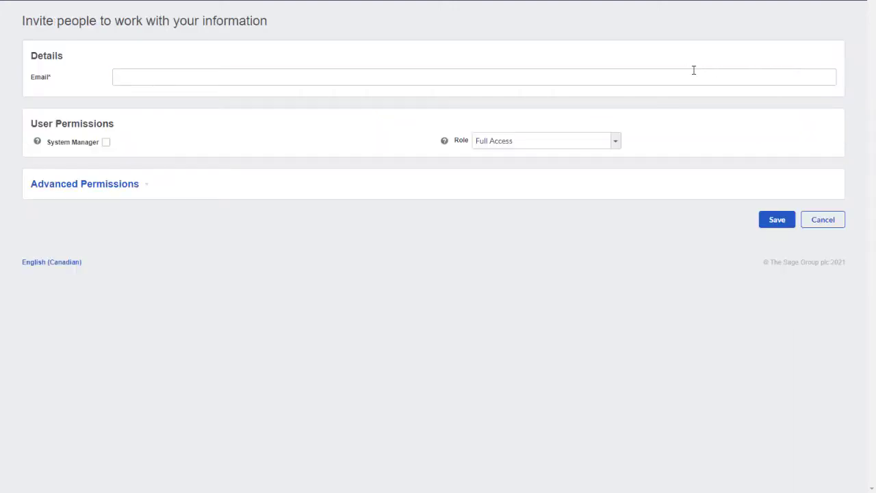
{"action": "left_click", "coordinate": [679, 74]}
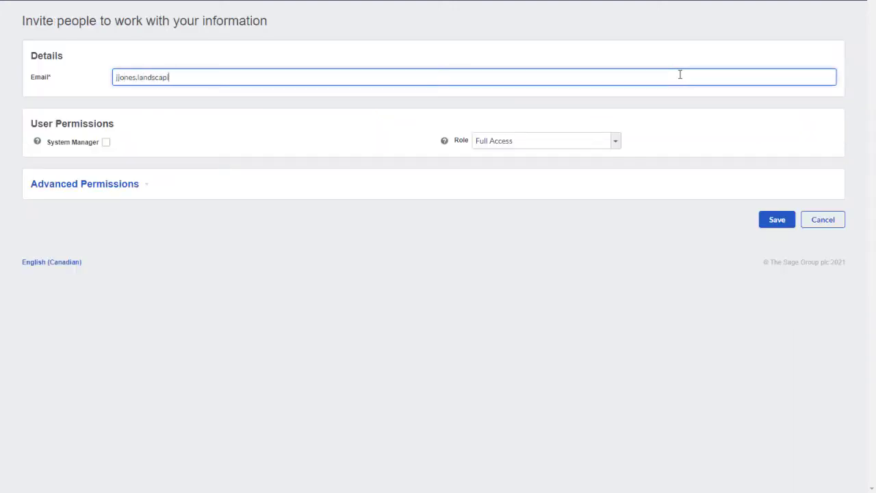
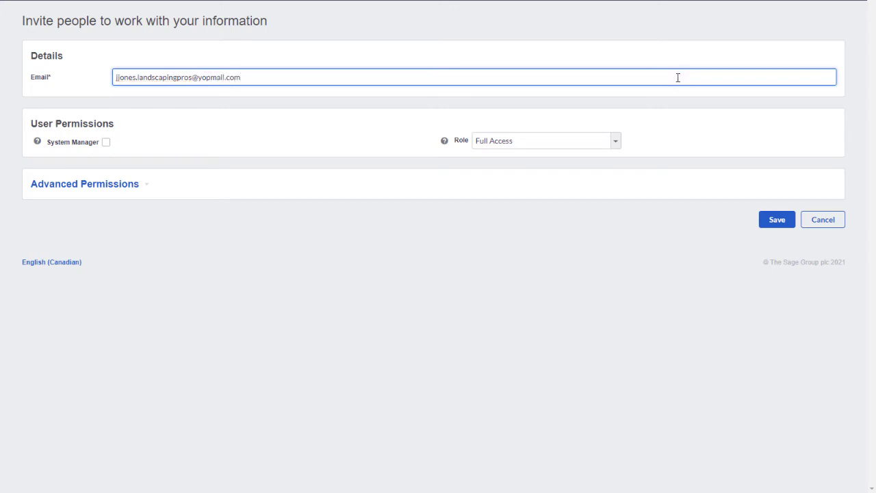
Step: Give the invitee Restricted Access with Reporting set to No Access, and send the invitation
{"action": "left_click", "coordinate": [615, 140]}
{"action": "left_click", "coordinate": [598, 165]}
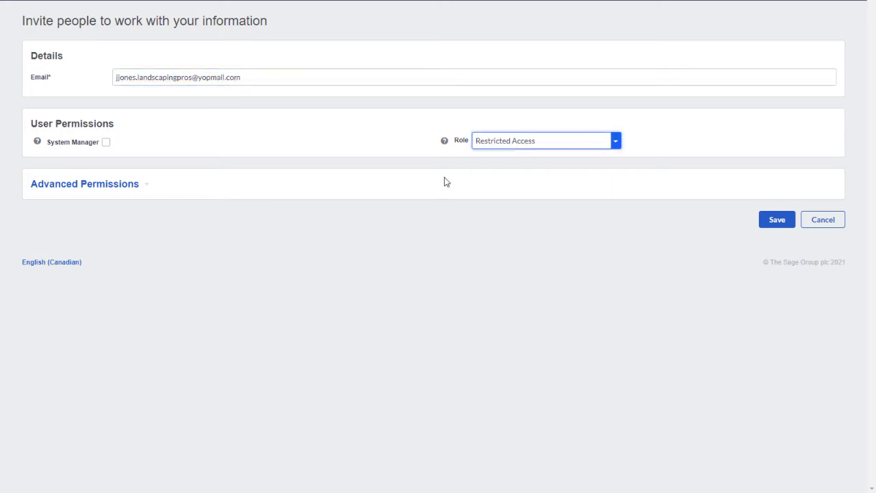
{"action": "left_click", "coordinate": [147, 190]}
{"action": "left_click", "coordinate": [532, 294]}
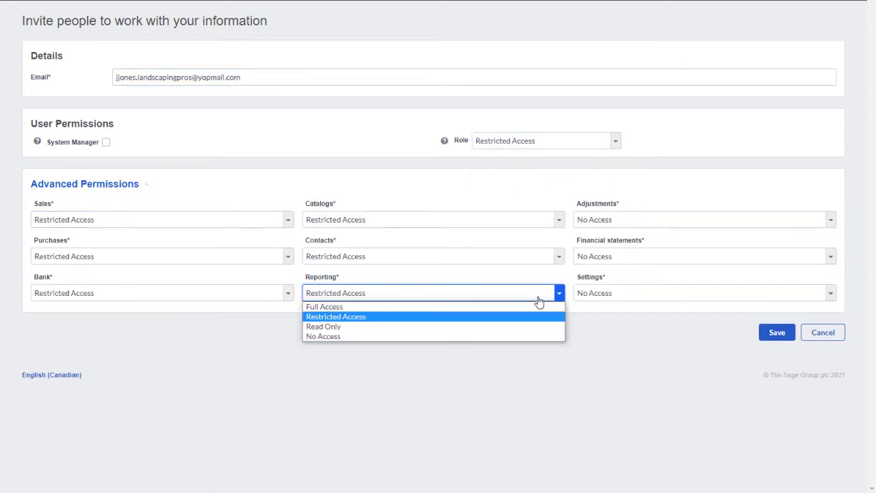
{"action": "left_click", "coordinate": [537, 335]}
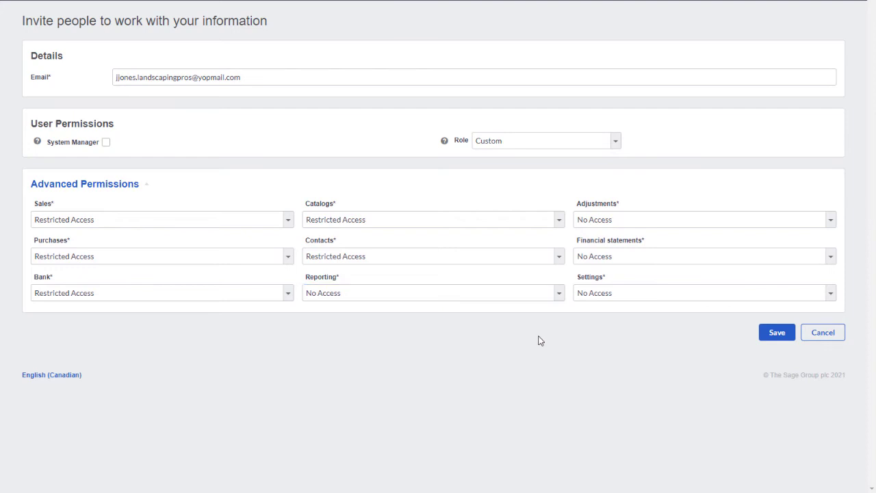
{"action": "left_click", "coordinate": [778, 332]}
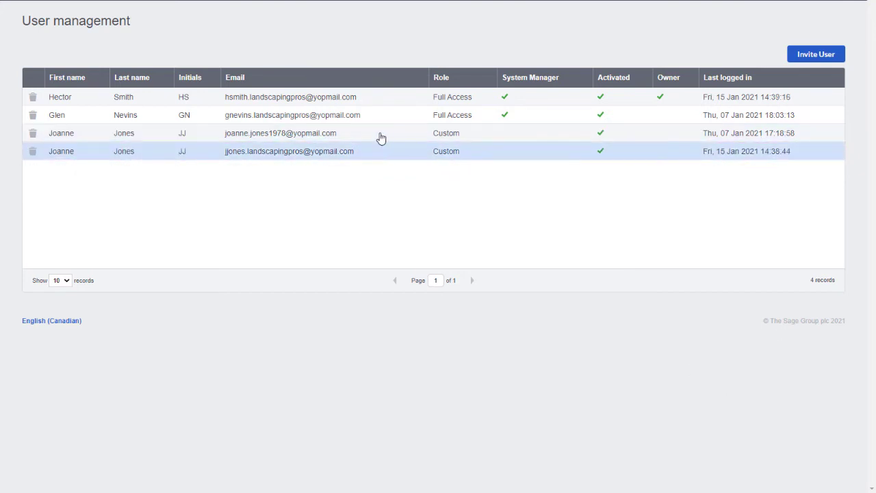
Step: Delete the old third-row entry with the outdated email, confirming with Yes
{"action": "left_click", "coordinate": [30, 139]}
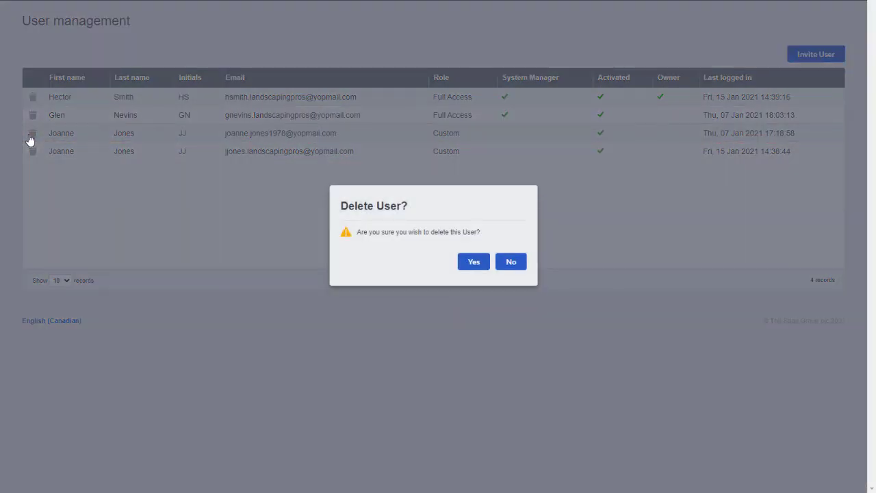
{"action": "left_click", "coordinate": [472, 267]}
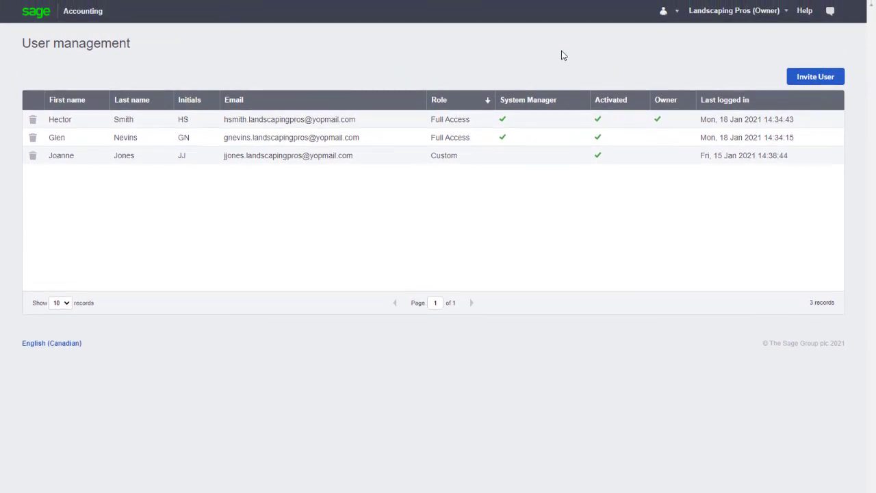
Step: Open Live Chat support and move its popup window higher up
{"action": "left_click", "coordinate": [830, 10]}
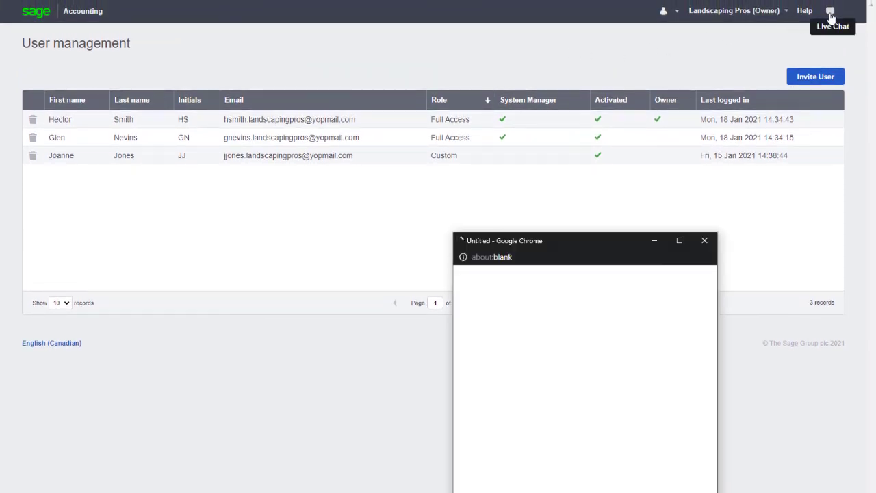
{"action": "left_click_drag", "start_coordinate": [606, 240], "coordinate": [448, 78]}
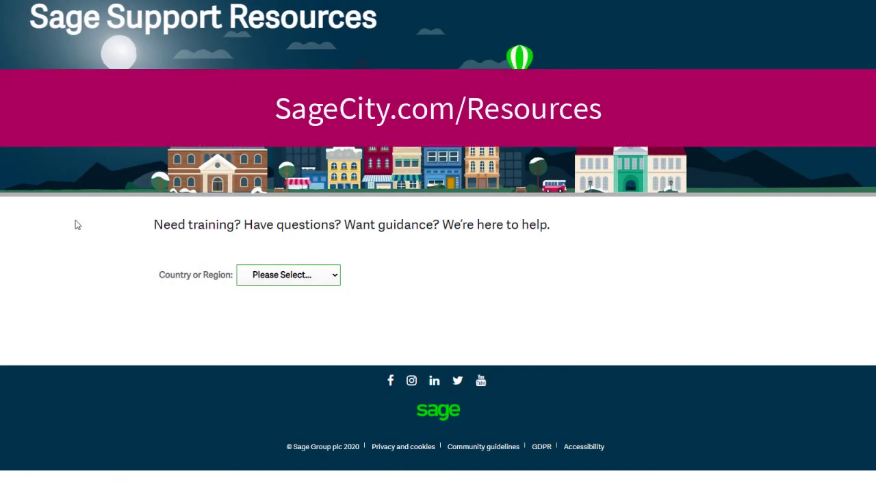
Step: Choose Canada and the Sage Business Cloud Accounting Canada product on Sage Support Resources
{"action": "left_click", "coordinate": [274, 277]}
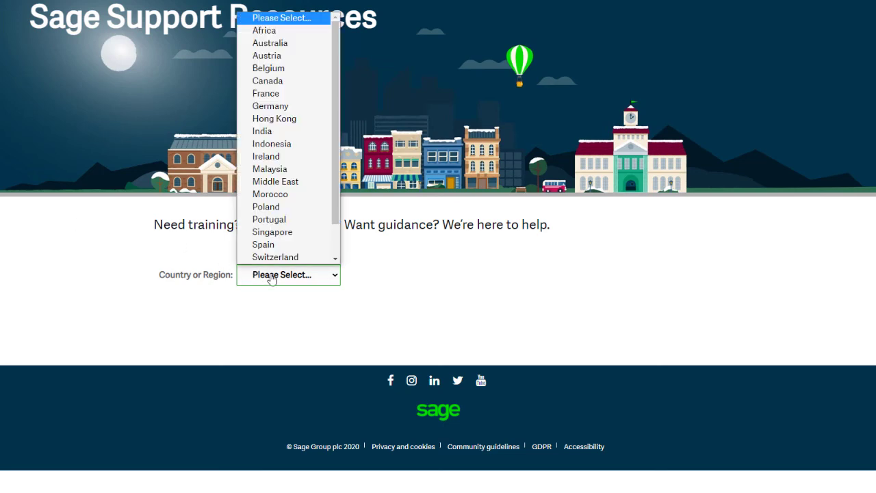
{"action": "left_click", "coordinate": [271, 80]}
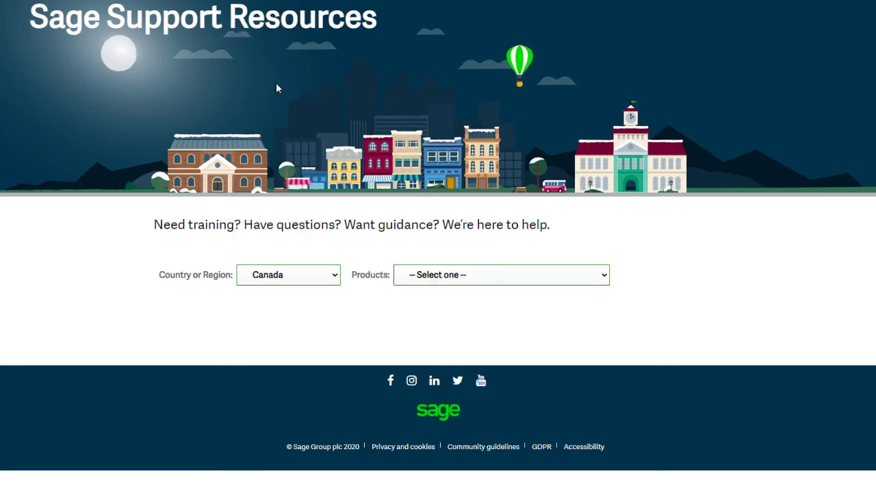
{"action": "left_click", "coordinate": [572, 271]}
{"action": "left_click", "coordinate": [570, 367]}
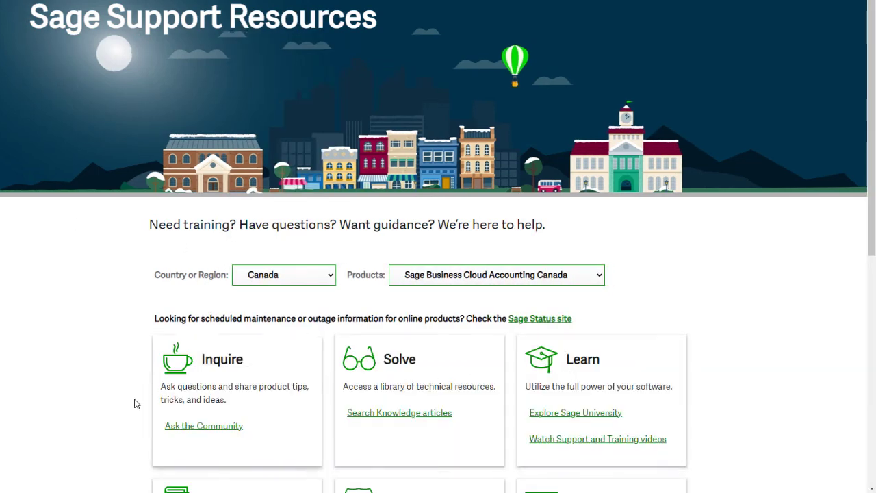
{"action": "scroll", "coordinate": [134, 404], "scroll_direction": "down", "scroll_amount": 1}
{"action": "scroll", "coordinate": [135, 404], "scroll_direction": "down", "scroll_amount": 5}
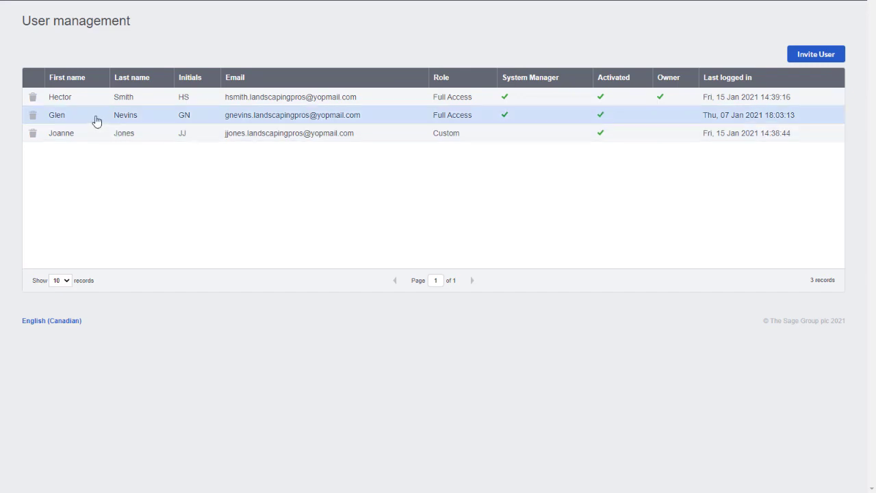
Step: Delete the second user from the list, confirming with Yes
{"action": "left_click", "coordinate": [33, 117]}
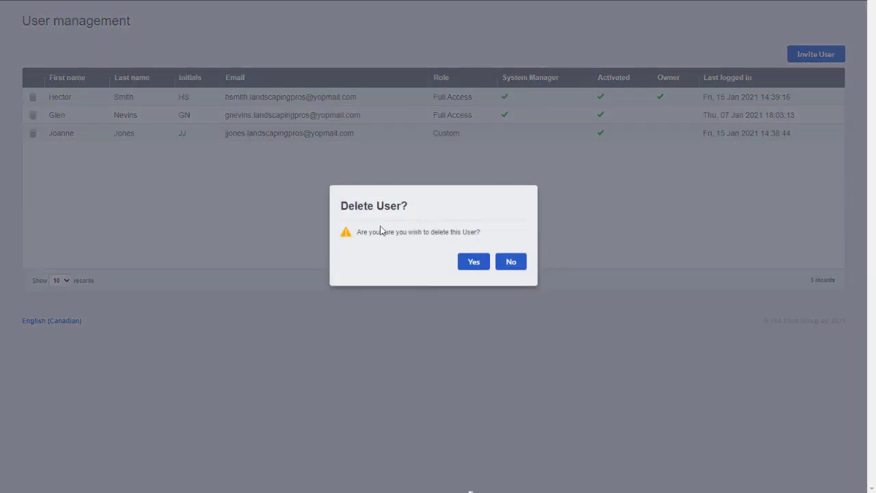
{"action": "left_click", "coordinate": [479, 264]}
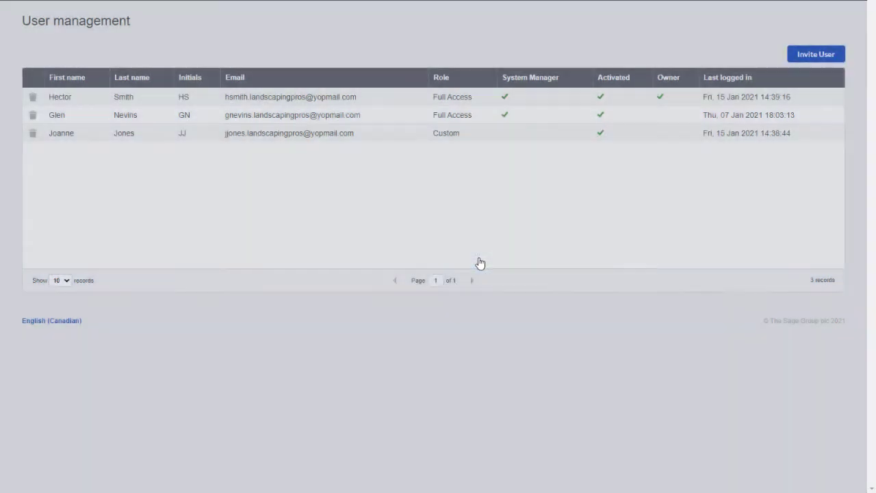